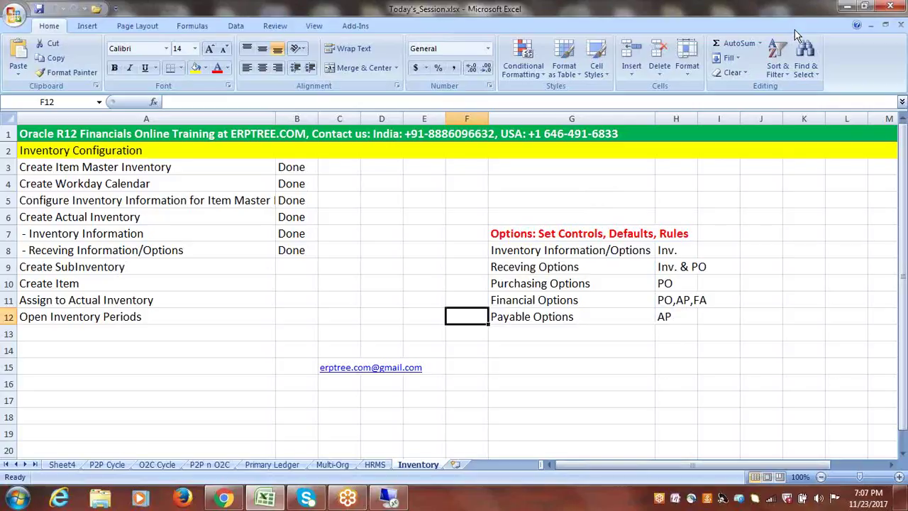
# Step: Compare the HRMS and Inventory sheets, ending on HRMS listing Create Employee and Assign Employee to User
pyautogui.click(904, 290)
pyautogui.click(376, 464)
pyautogui.click(35, 136)
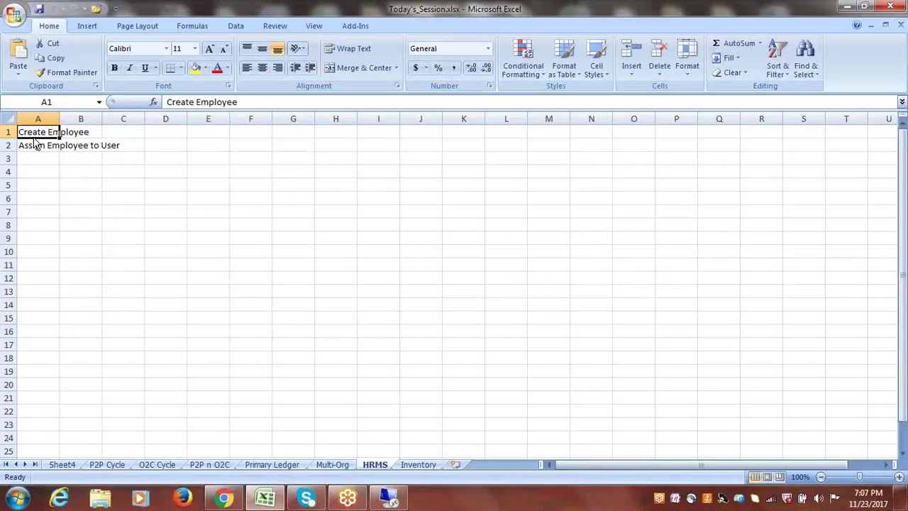
pyautogui.click(418, 466)
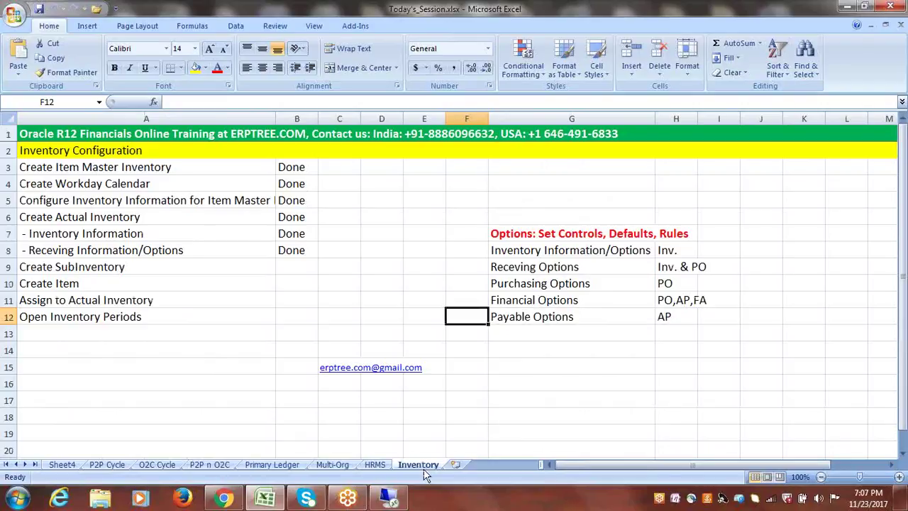
pyautogui.click(224, 249)
pyautogui.click(387, 467)
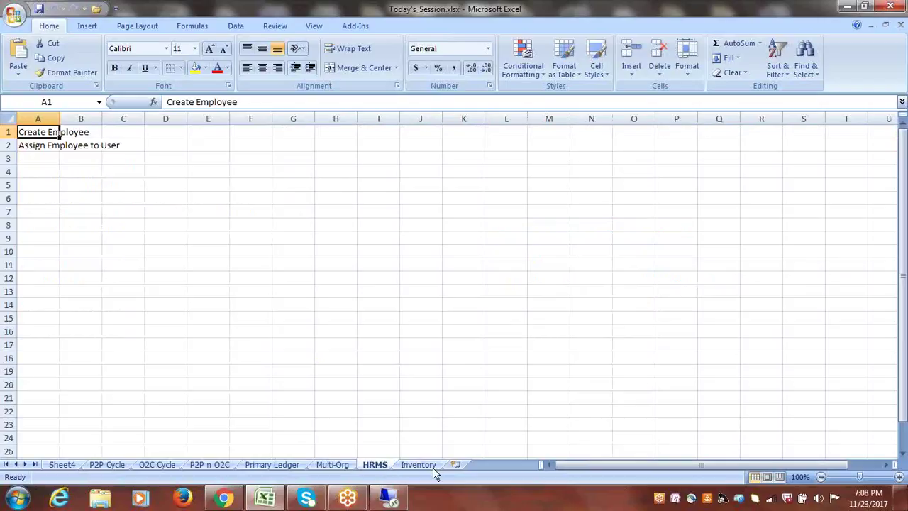
# Step: Go back to the Inventory sheet to review the checklist rows marked Done
pyautogui.click(419, 467)
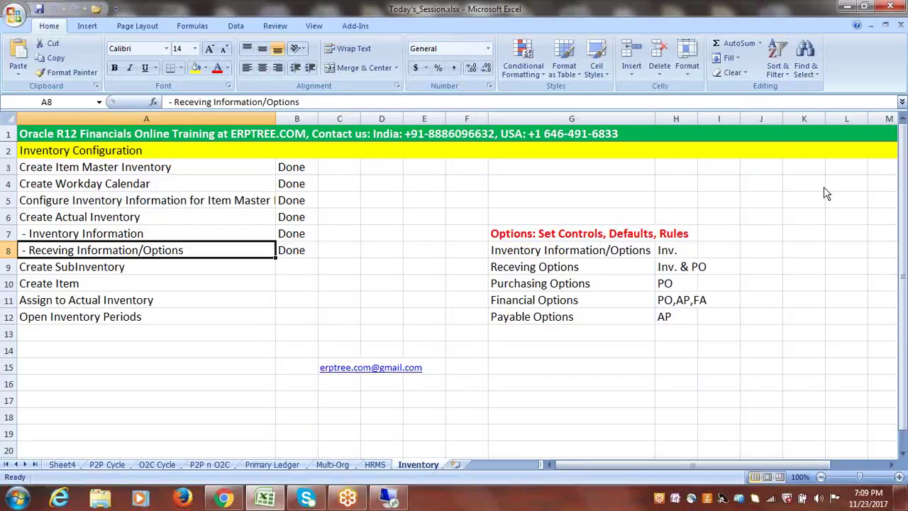
# Step: Select the Create SubInventory row (A9) as next, then bring up the Oracle login page in Remote Desktop
pyautogui.click(713, 18)
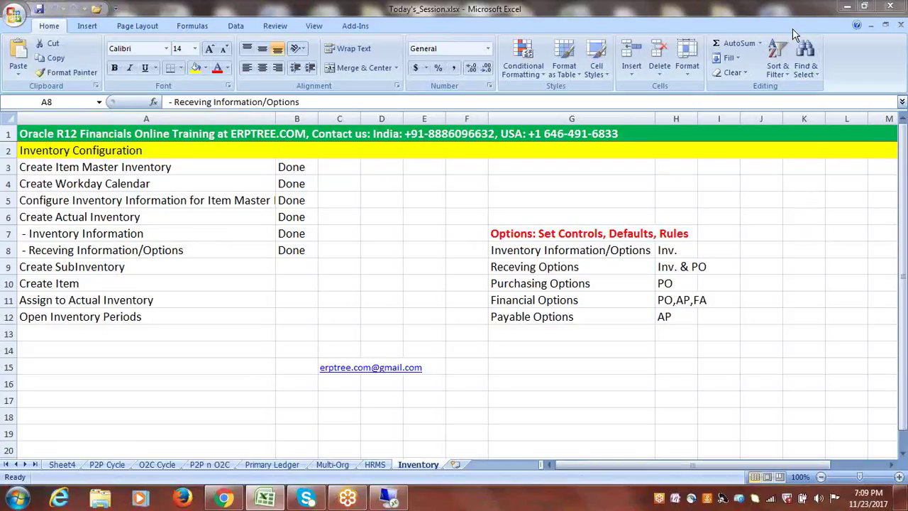
pyautogui.click(145, 267)
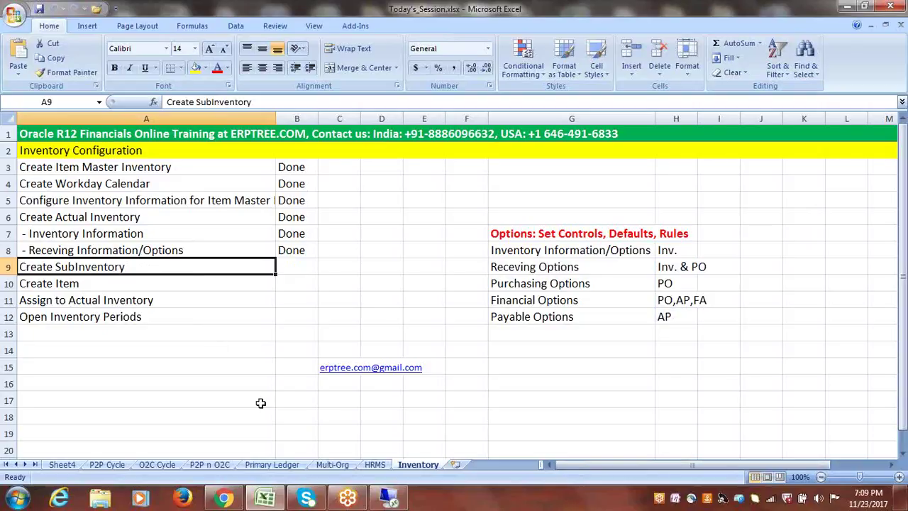
pyautogui.click(388, 501)
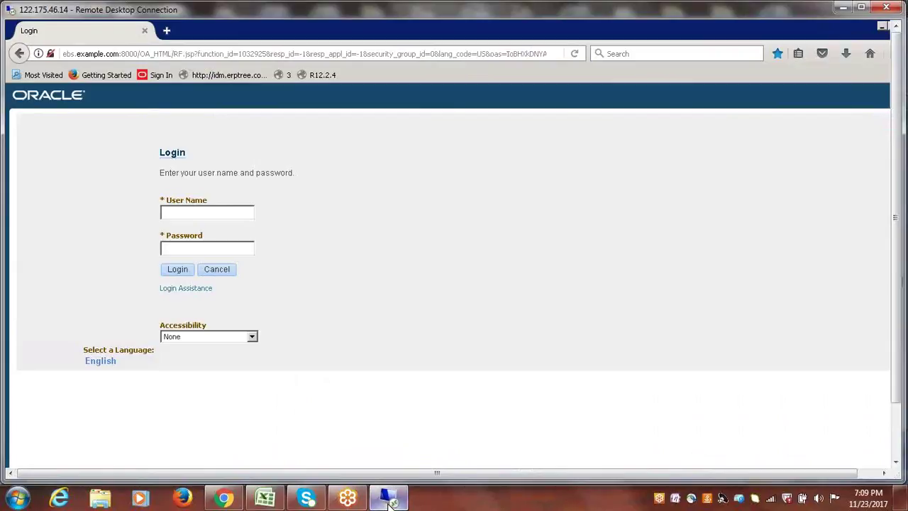
# Step: Log into Oracle E-Business Suite with the account's user name and password
pyautogui.click(214, 214)
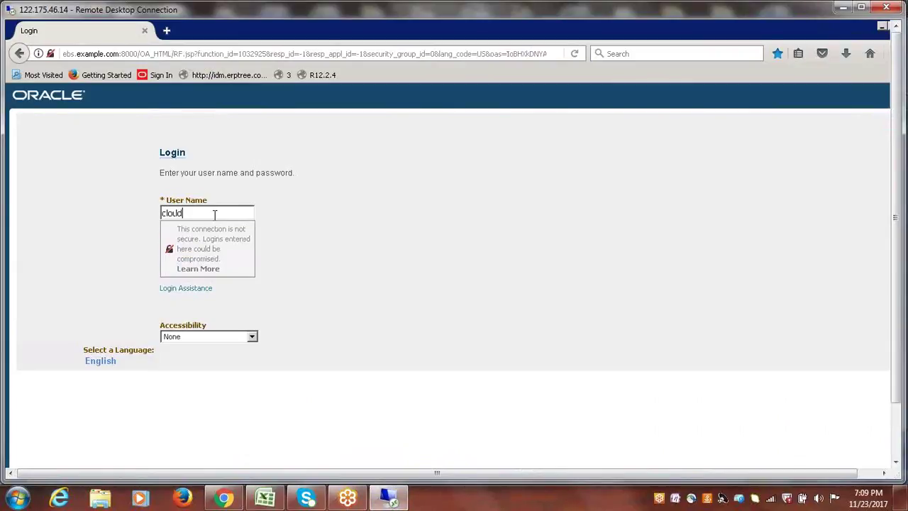
pyautogui.press('Tab')
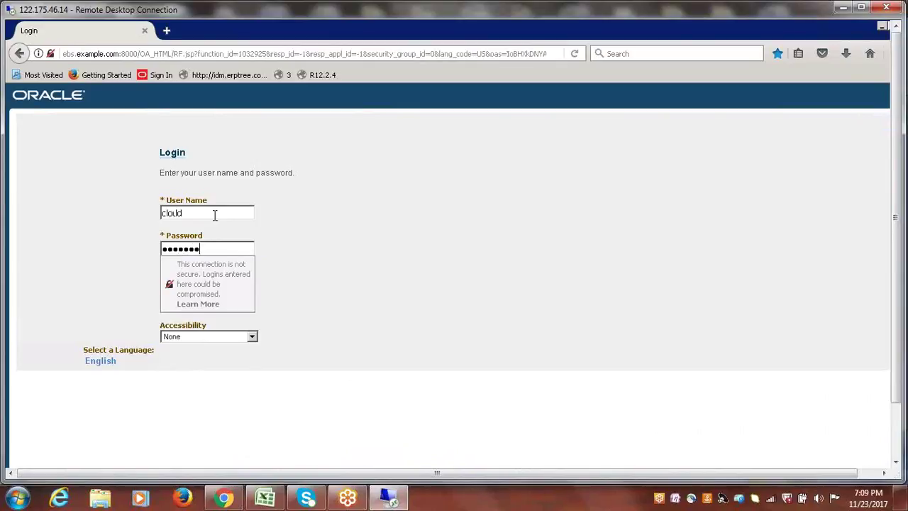
pyautogui.press('Return')
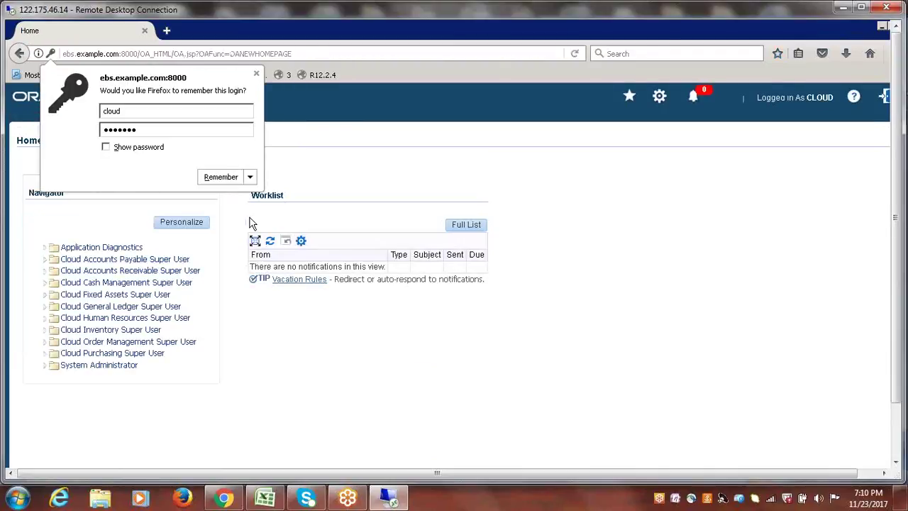
# Step: Dismiss Firefox's save-login prompt and launch Forms from Cloud Inventory Super User's Requests
pyautogui.click(257, 75)
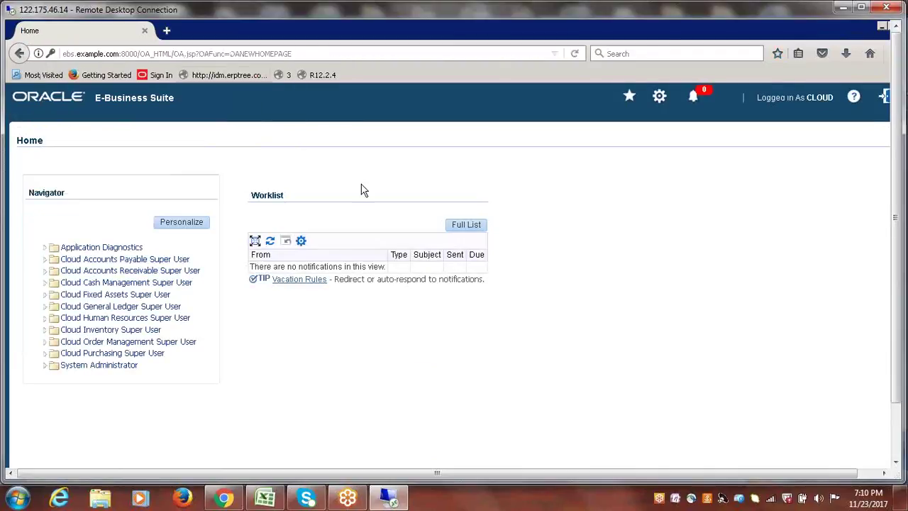
pyautogui.click(84, 332)
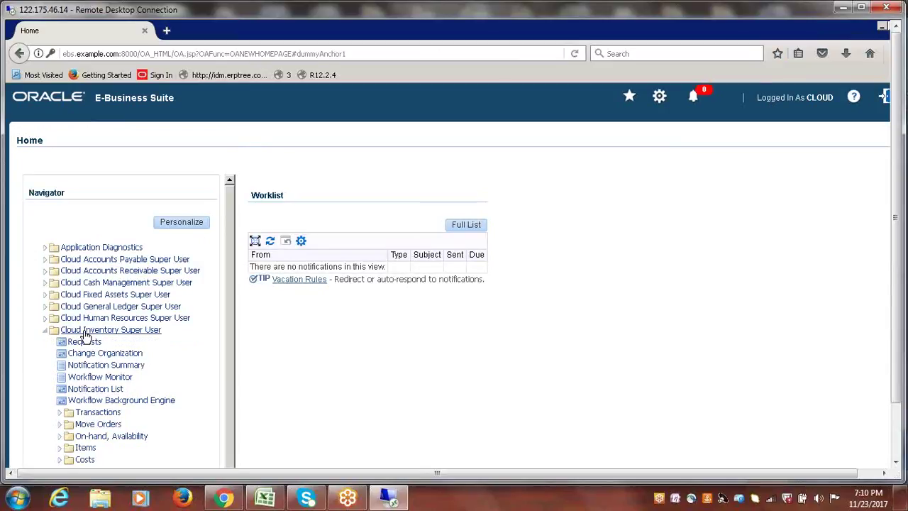
pyautogui.click(85, 342)
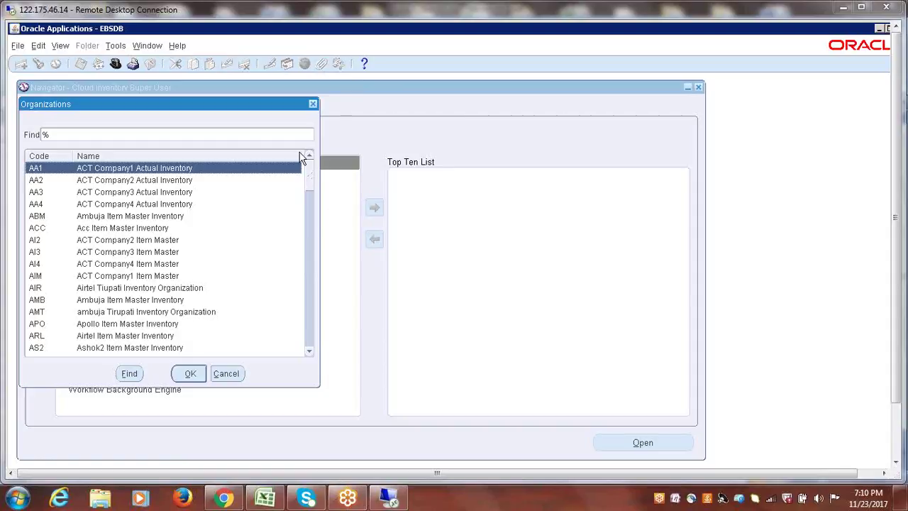
pyautogui.click(313, 105)
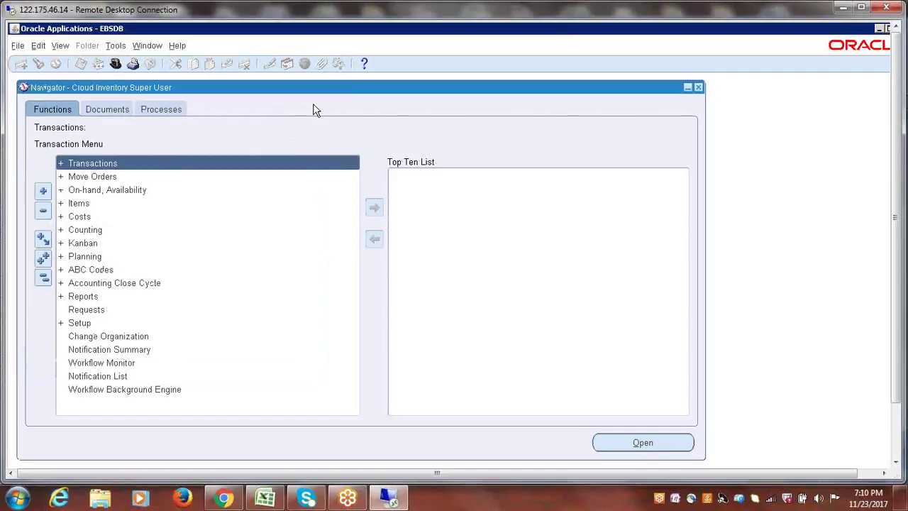
pyautogui.click(42, 280)
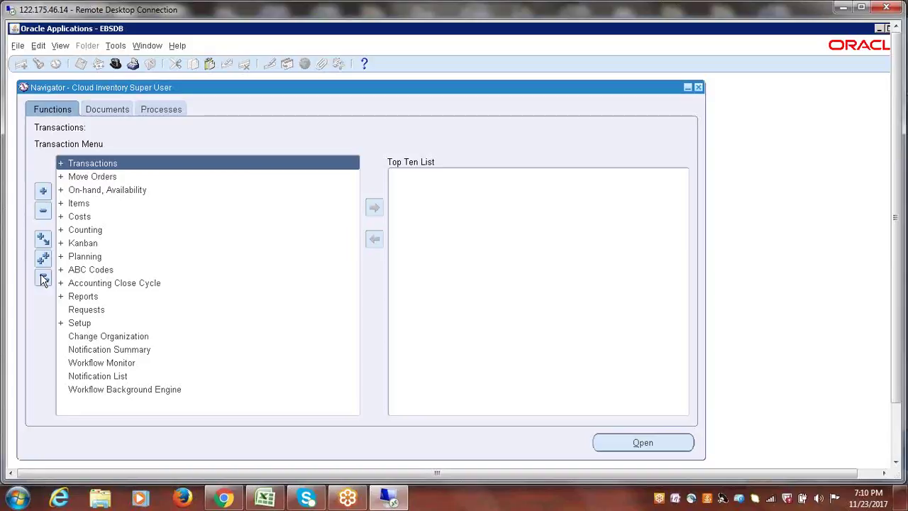
pyautogui.click(43, 279)
pyautogui.click(98, 338)
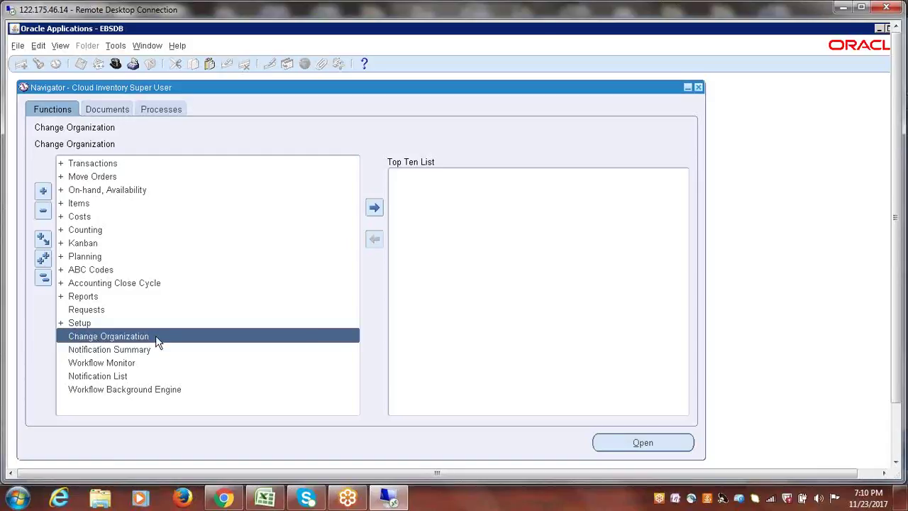
pyautogui.doubleClick(118, 339)
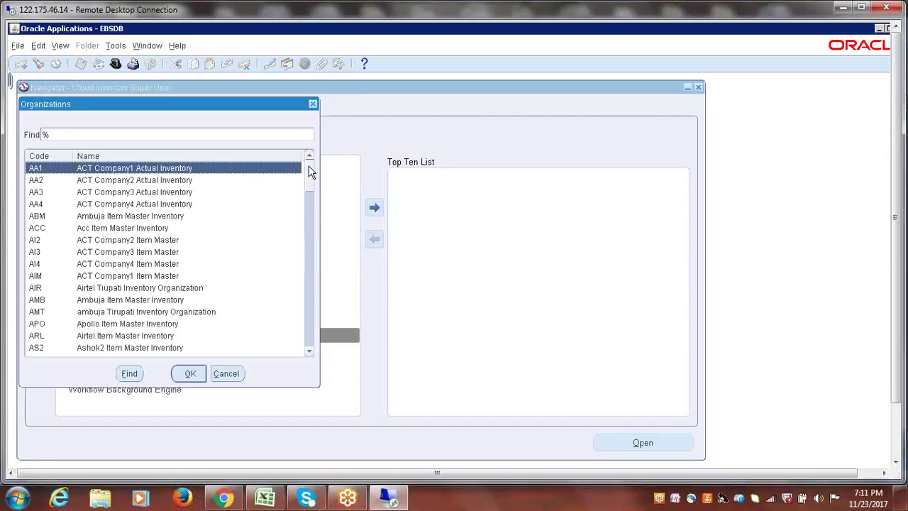
# Step: Choose CHO Cloud Hyderabad Inventory as the organization and collapse the navigator tree
pyautogui.scroll(-1, 310, 172)
pyautogui.moveTo(310, 172); pyautogui.dragTo(317, 224)
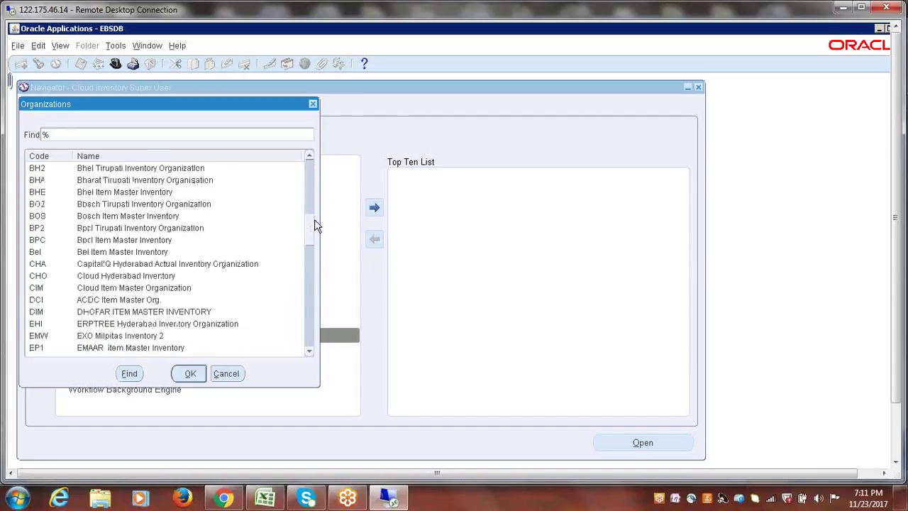
pyautogui.click(124, 278)
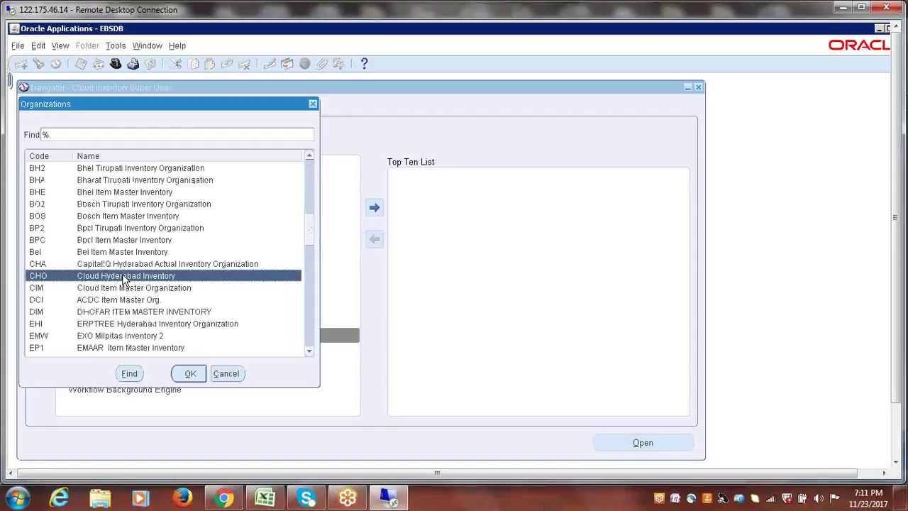
pyautogui.click(190, 374)
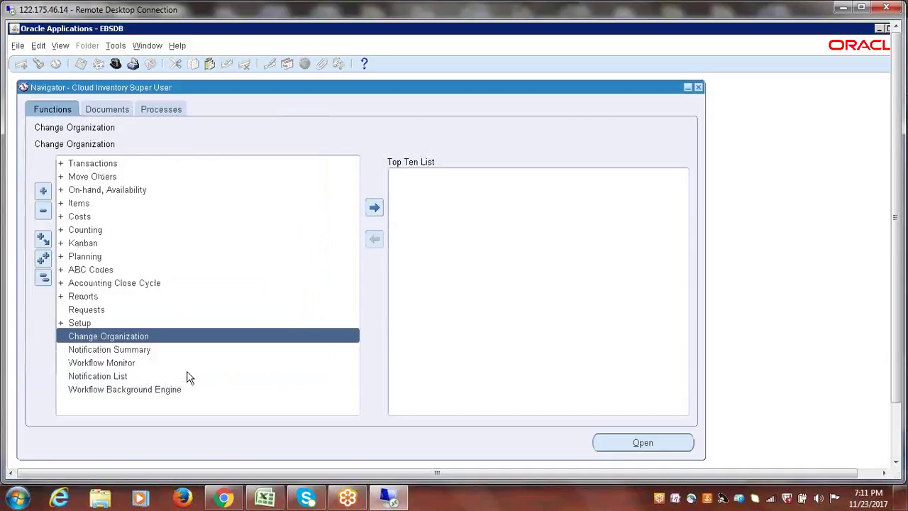
pyautogui.click(43, 277)
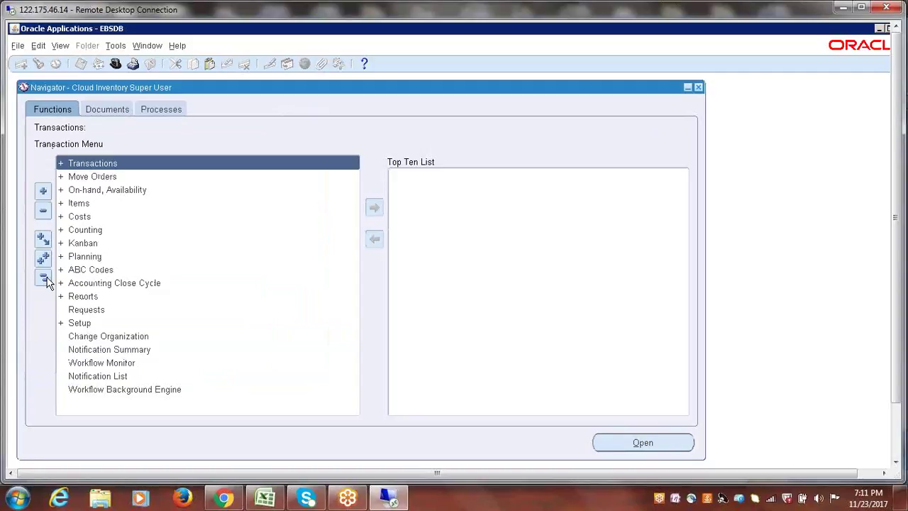
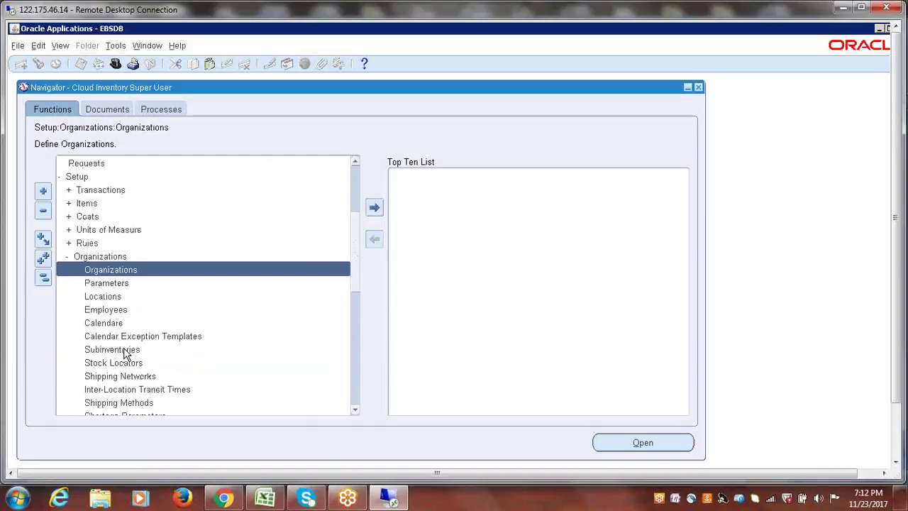
# Step: Open the Subinventories Summary form for organization CHO from Setup > Organizations
pyautogui.click(124, 352)
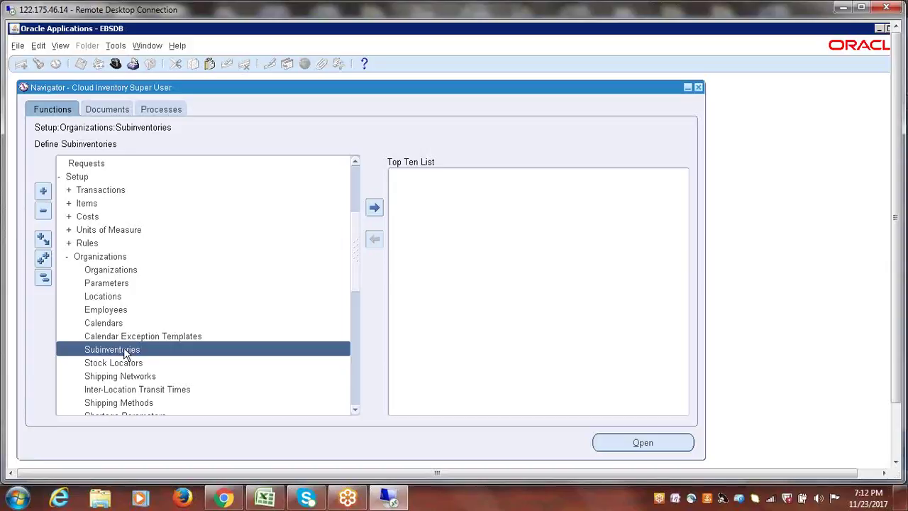
pyautogui.doubleClick(113, 349)
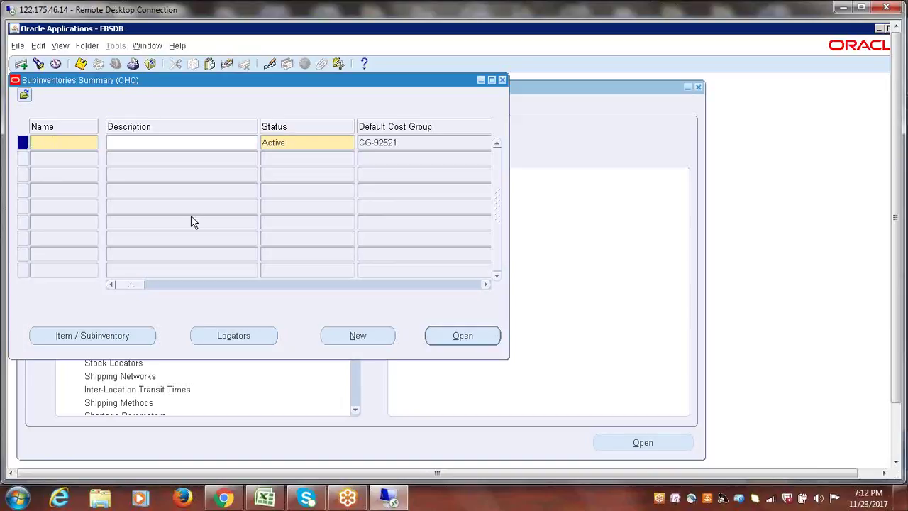
# Step: Create a new subinventory named Phones and display its valuation accounts
pyautogui.click(355, 343)
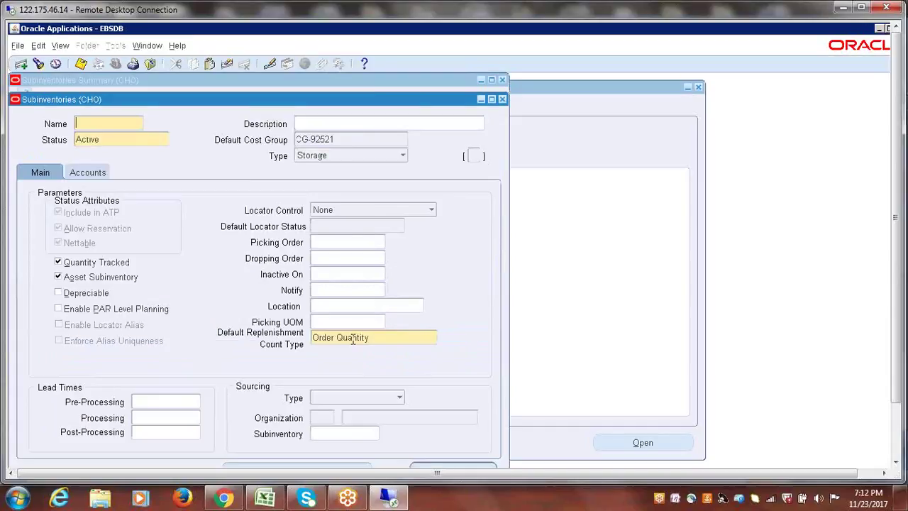
pyautogui.moveTo(228, 107); pyautogui.dragTo(260, 109)
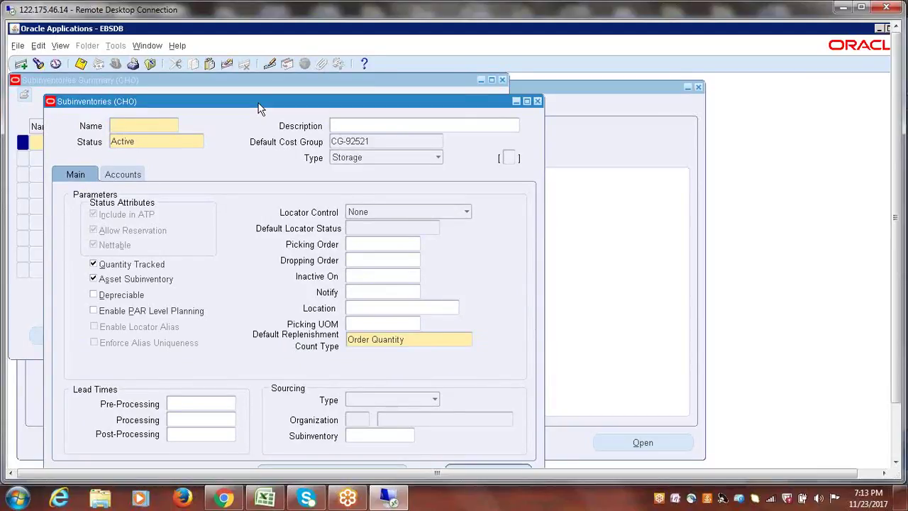
pyautogui.write('Sub')
pyautogui.press('BackSpace')
pyautogui.press('BackSpace')
pyautogui.press('BackSpace')
pyautogui.press('BackSpace')
pyautogui.write('Phones')
pyautogui.click(122, 174)
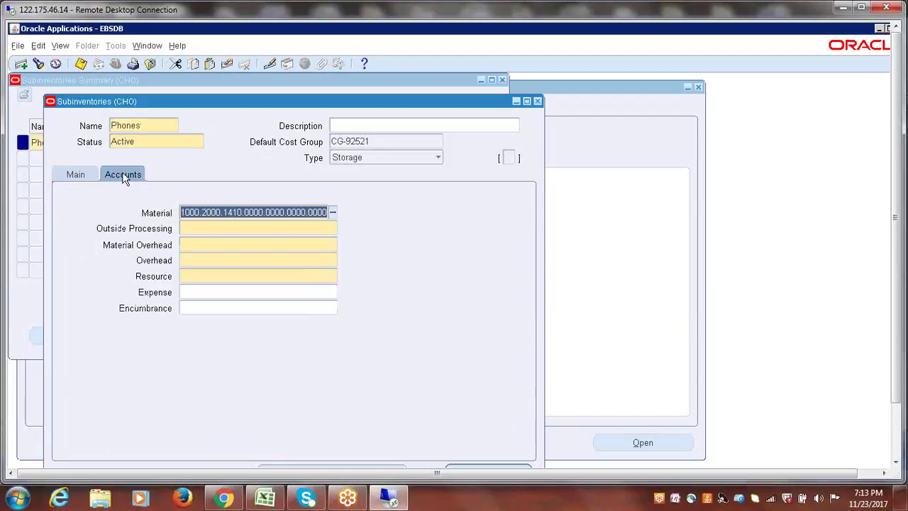
pyautogui.click(204, 229)
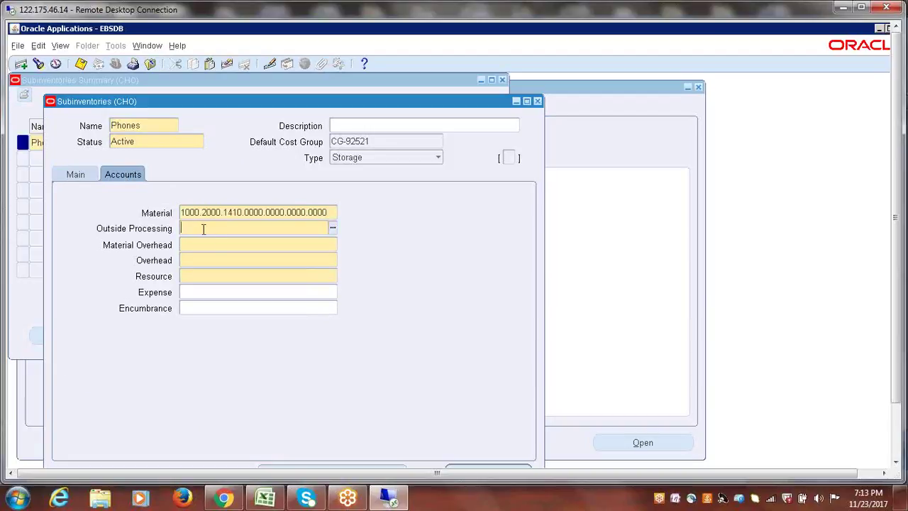
# Step: Set the Outside Processing account to natural account 1450, Inventory Outside Processing Value (1000.1000.1450.0000.0000.0000.0000)
pyautogui.click(332, 227)
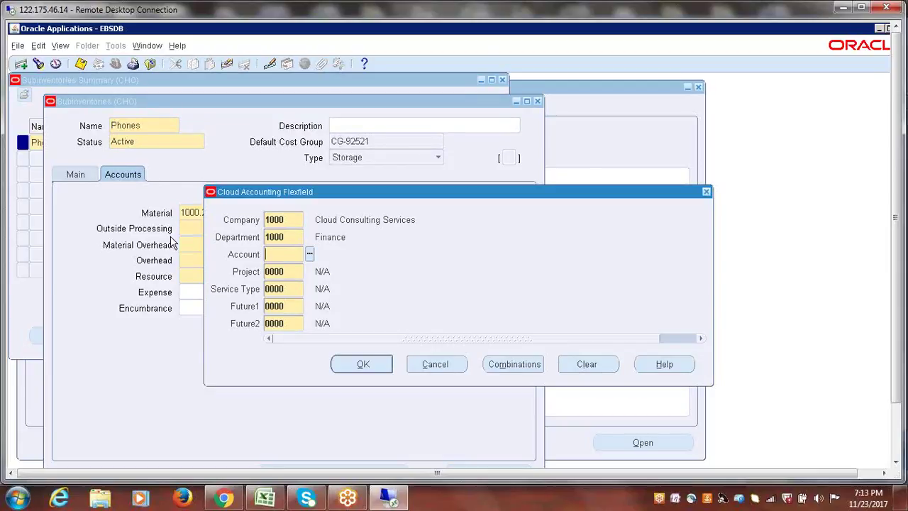
pyautogui.click(310, 254)
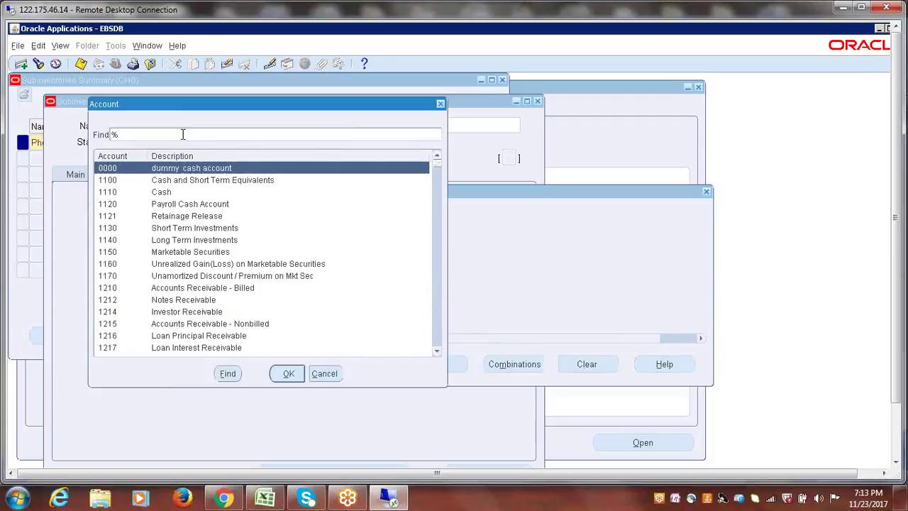
pyautogui.write('Outside%')
pyautogui.press('Return')
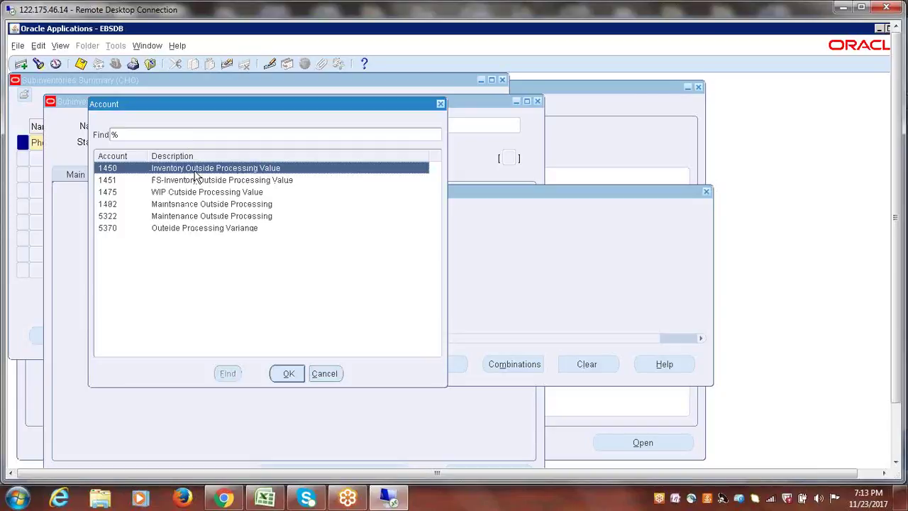
pyautogui.click(299, 379)
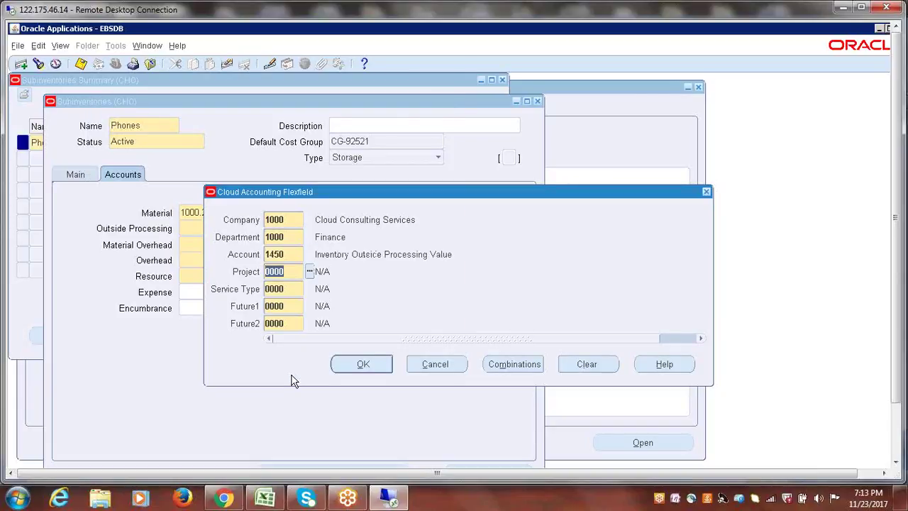
pyautogui.click(365, 362)
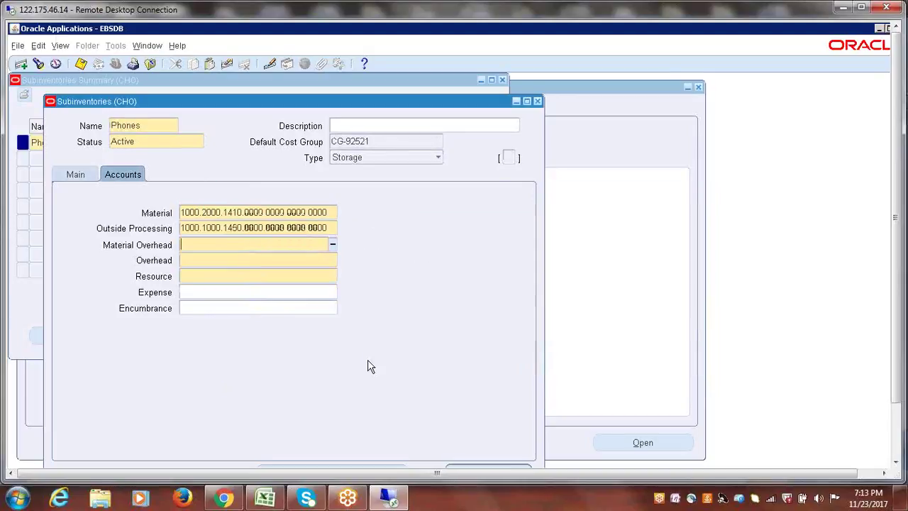
# Step: Set the Material Overhead account to natural account 1420, Inventory Material Overhead Value (1000.1000.1420.0000.0000.0000.0000)
pyautogui.click(332, 245)
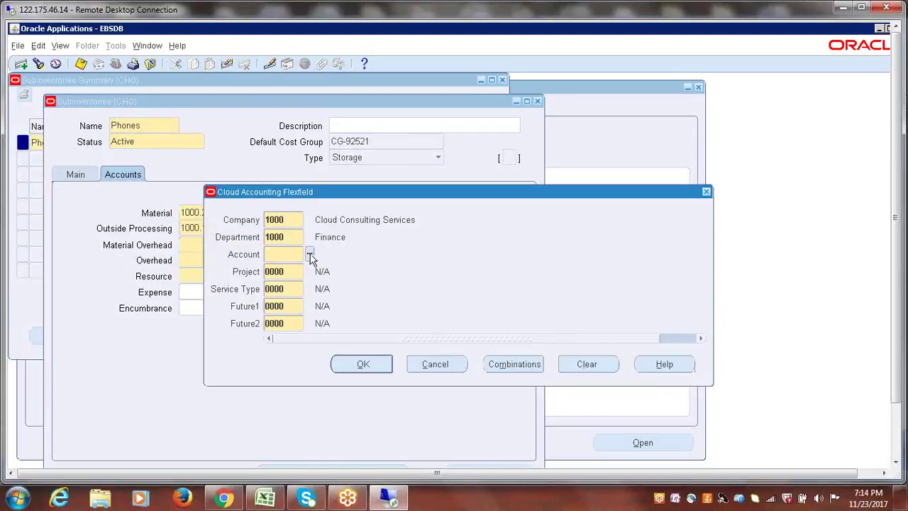
pyautogui.click(310, 256)
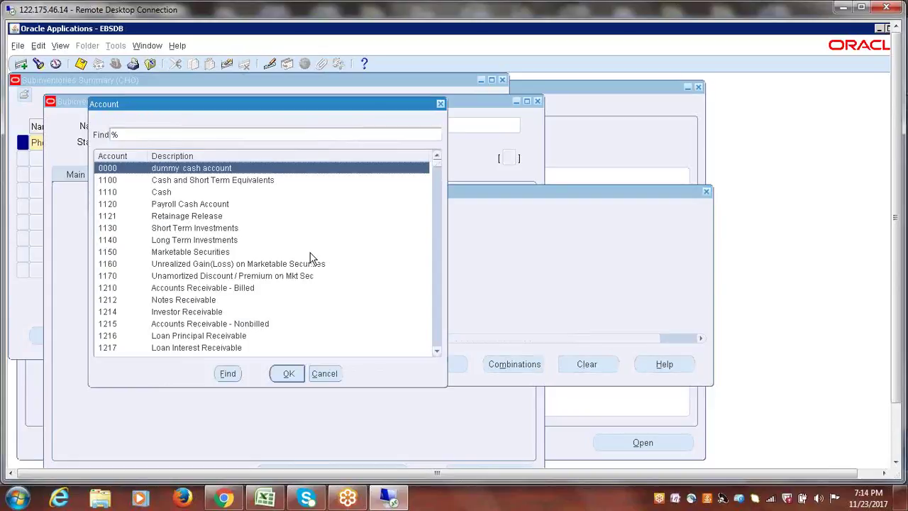
pyautogui.moveTo(180, 104); pyautogui.dragTo(373, 117)
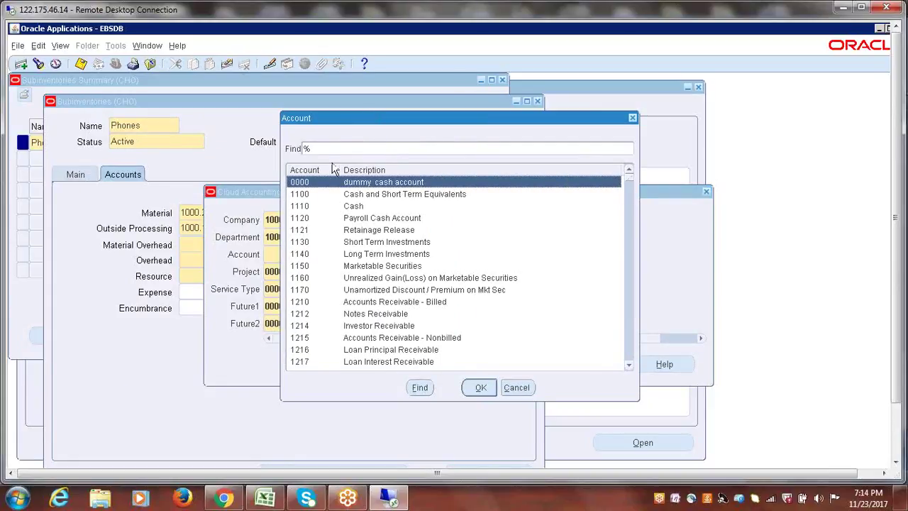
pyautogui.write('M')
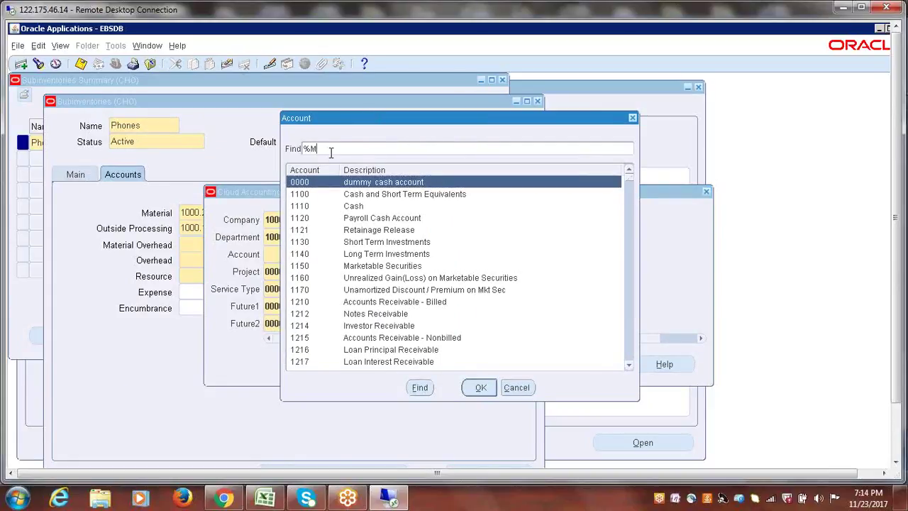
pyautogui.write('aterial%')
pyautogui.press('Return')
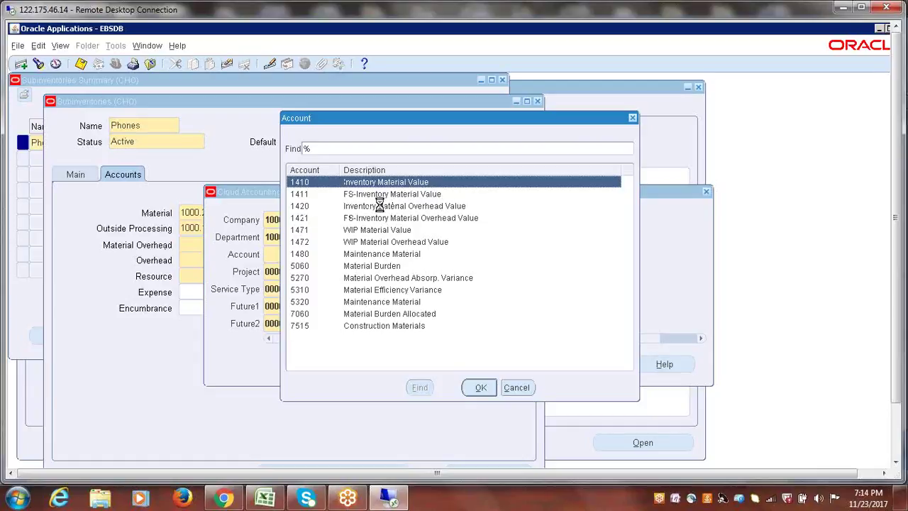
pyautogui.click(370, 208)
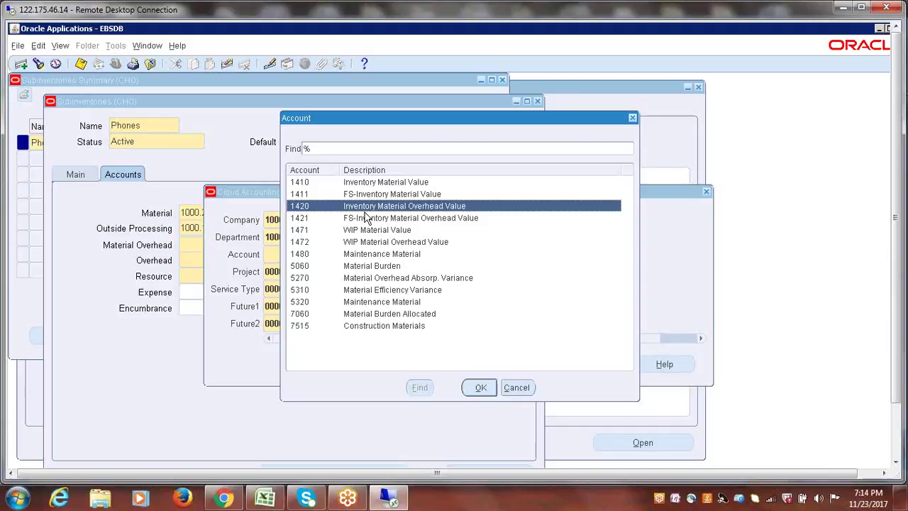
pyautogui.click(487, 387)
pyautogui.click(363, 364)
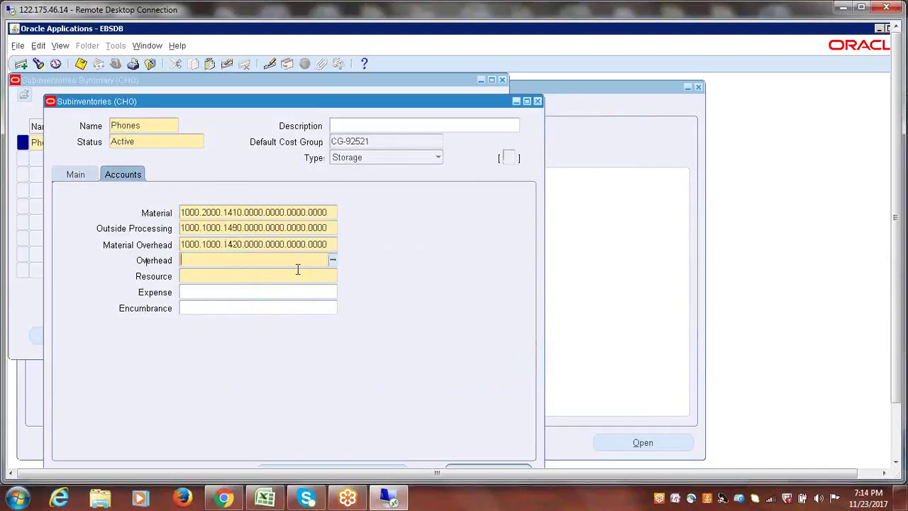
# Step: Set the Overhead account to natural account 1430, Inventory Overhead Value (1000.1000.1430.0000.0000.0000.0000)
pyautogui.click(333, 261)
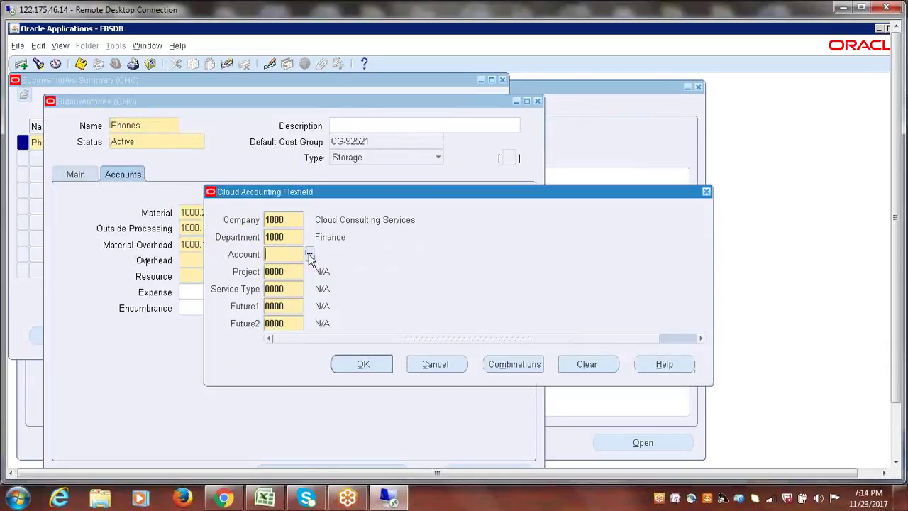
pyautogui.click(309, 256)
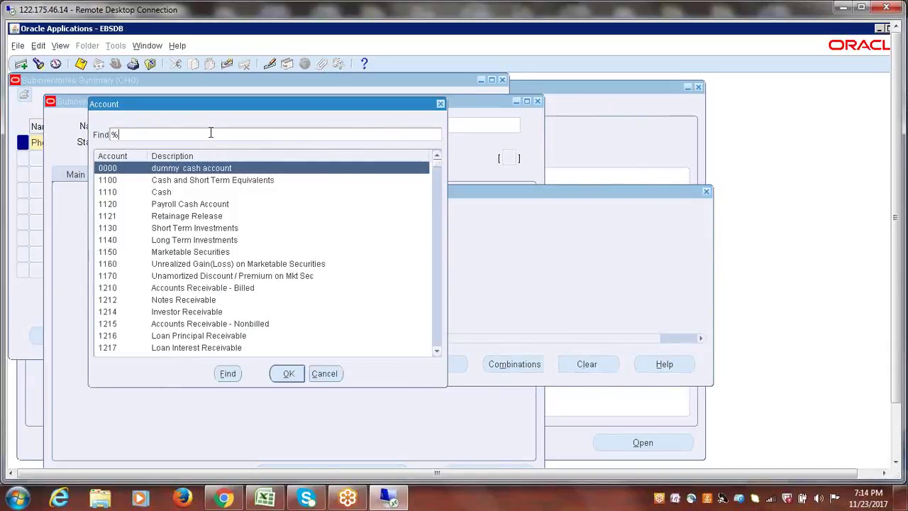
pyautogui.write('overhead%')
pyautogui.press('Return')
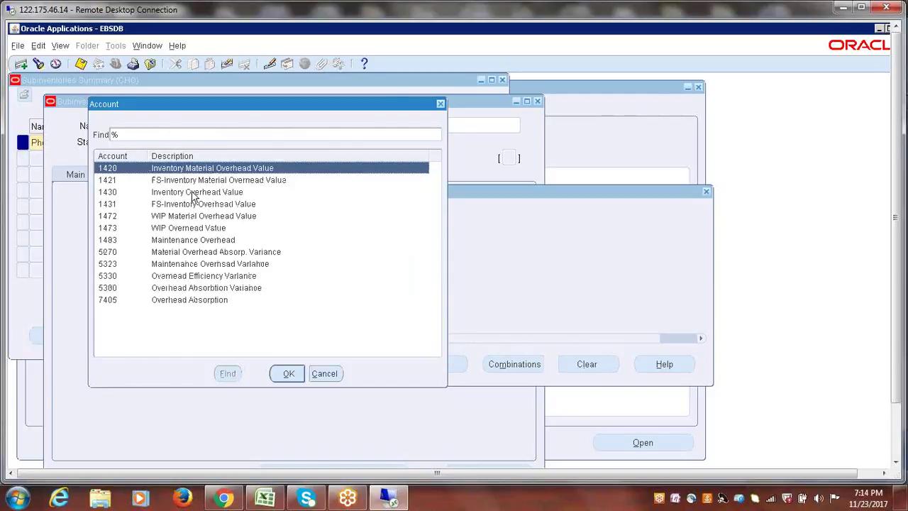
pyautogui.click(192, 194)
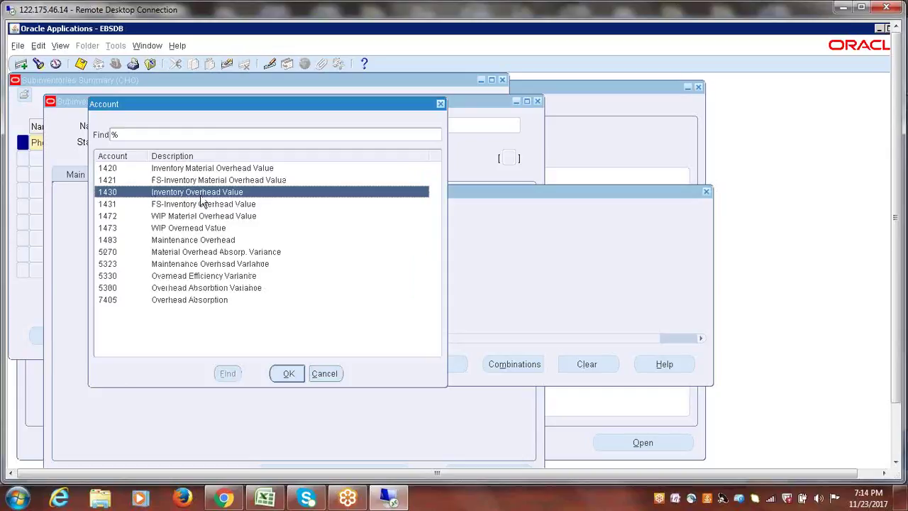
pyautogui.click(290, 372)
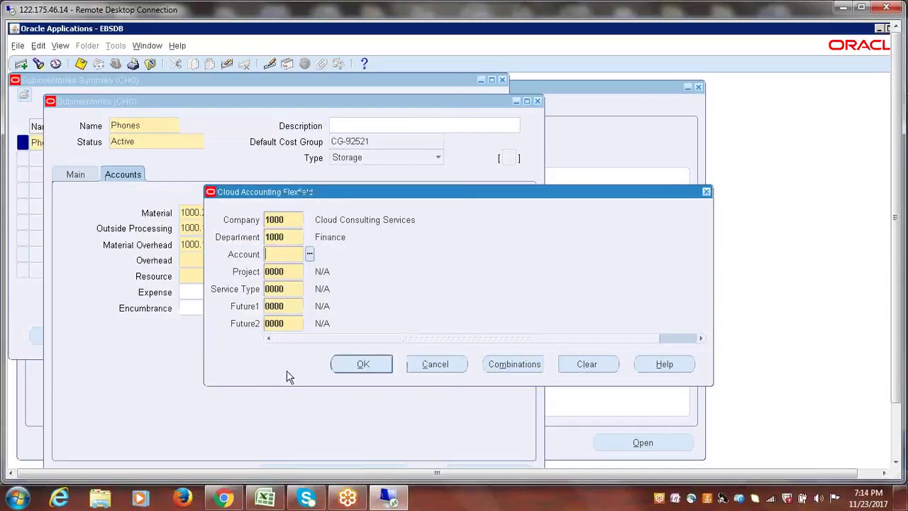
pyautogui.click(356, 362)
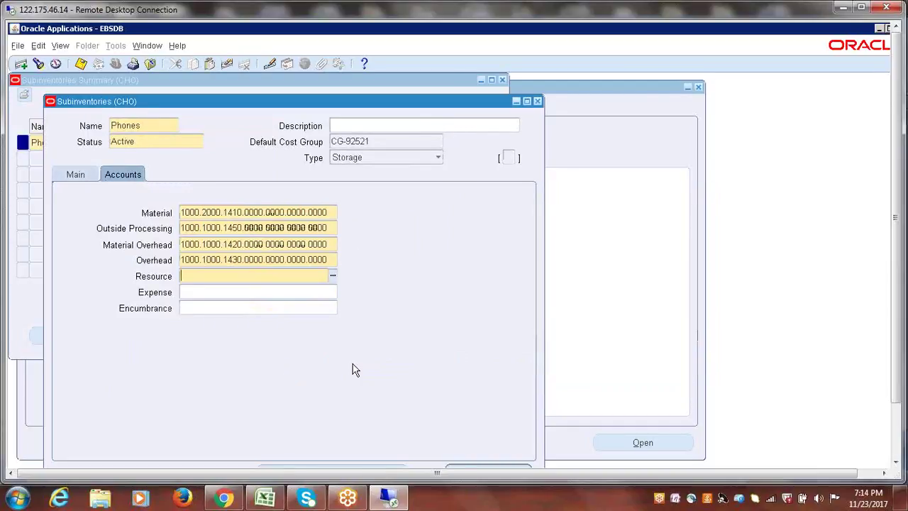
# Step: Set the Resource account to natural account 1440, Inventory Resource Value (1000.1000.1440.0000.0000.0000.0000)
pyautogui.click(332, 276)
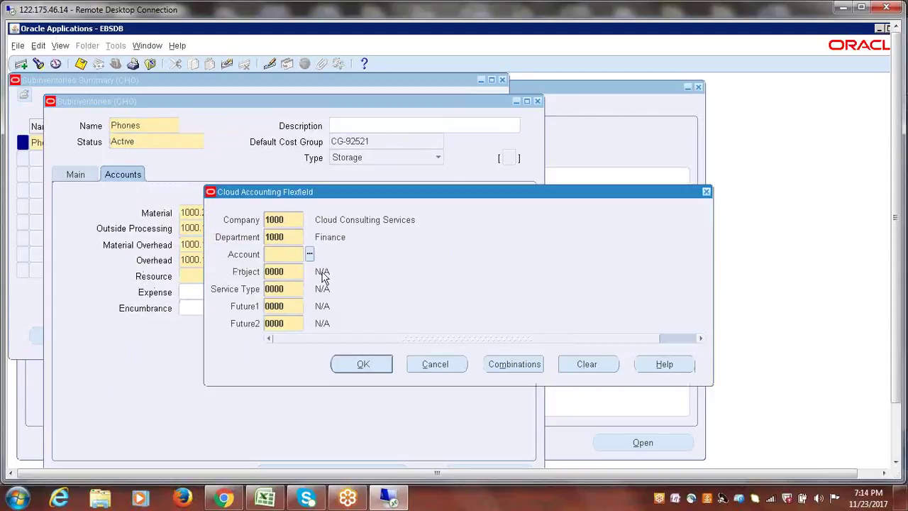
pyautogui.click(309, 254)
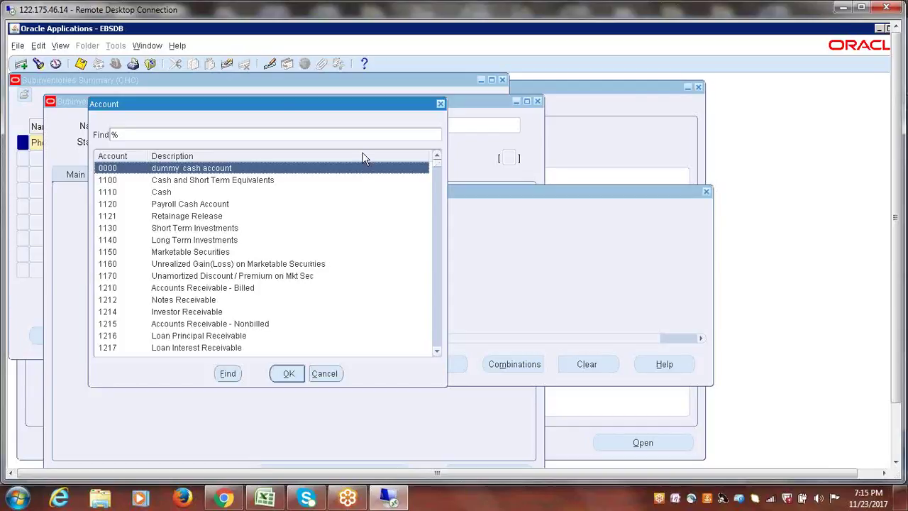
pyautogui.moveTo(250, 101); pyautogui.dragTo(377, 103)
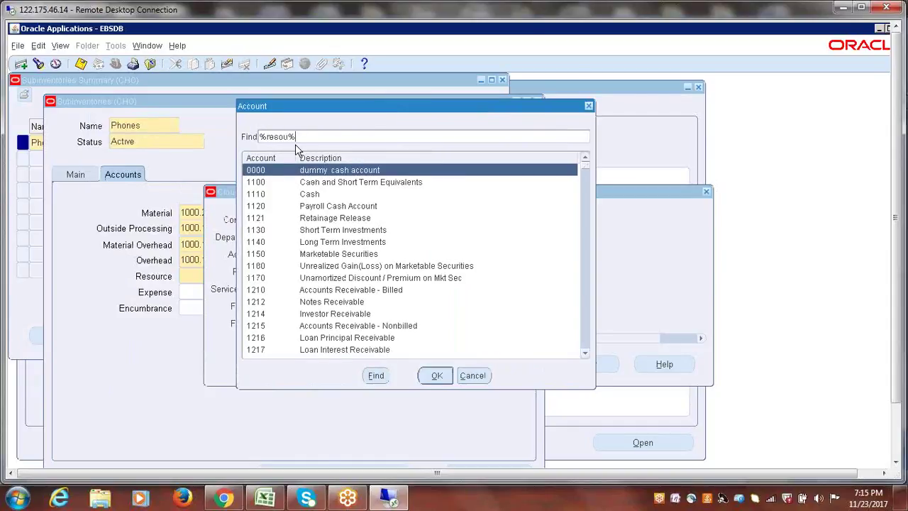
pyautogui.press('Return')
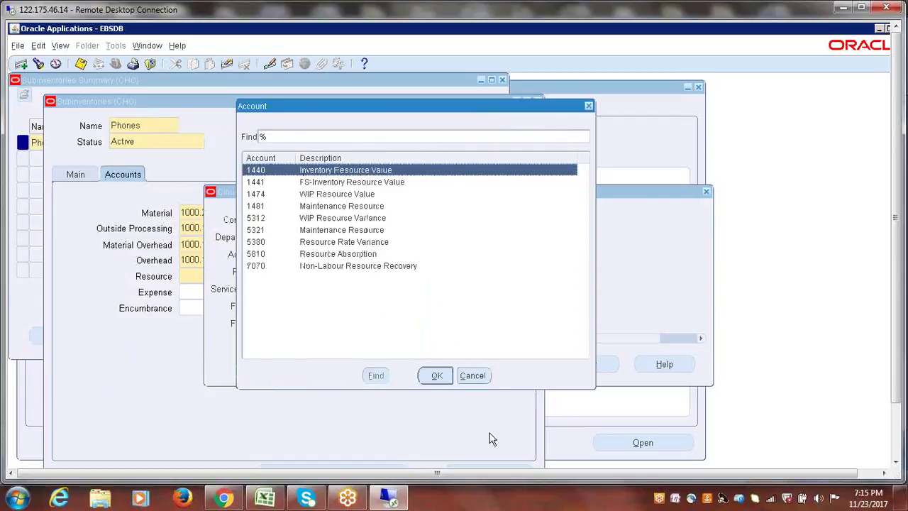
pyautogui.click(437, 375)
pyautogui.click(364, 364)
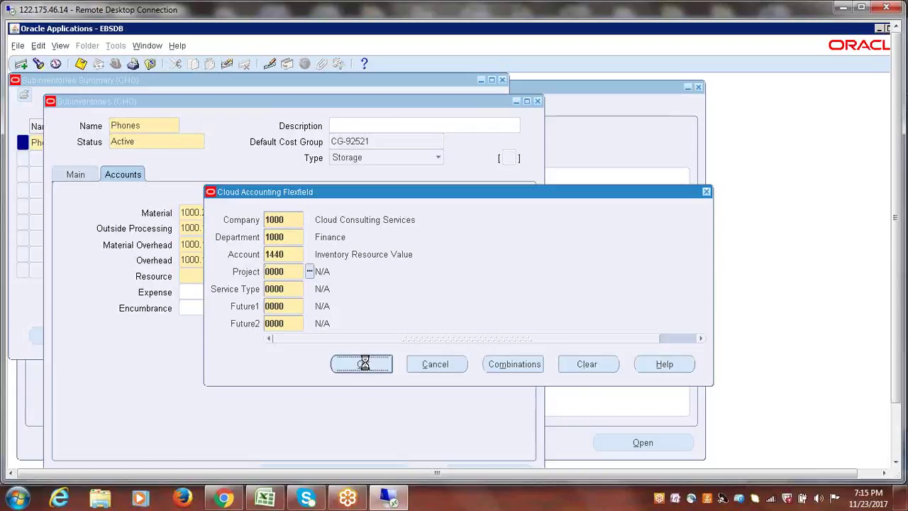
# Step: Review the Phones subinventory's Main parameters, then close the subinventory and summary forms
pyautogui.click(77, 174)
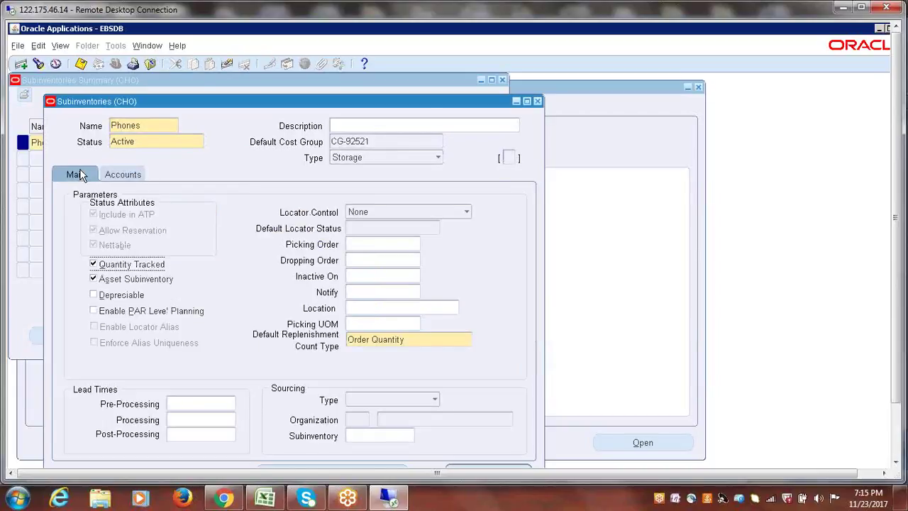
pyautogui.doubleClick(145, 126)
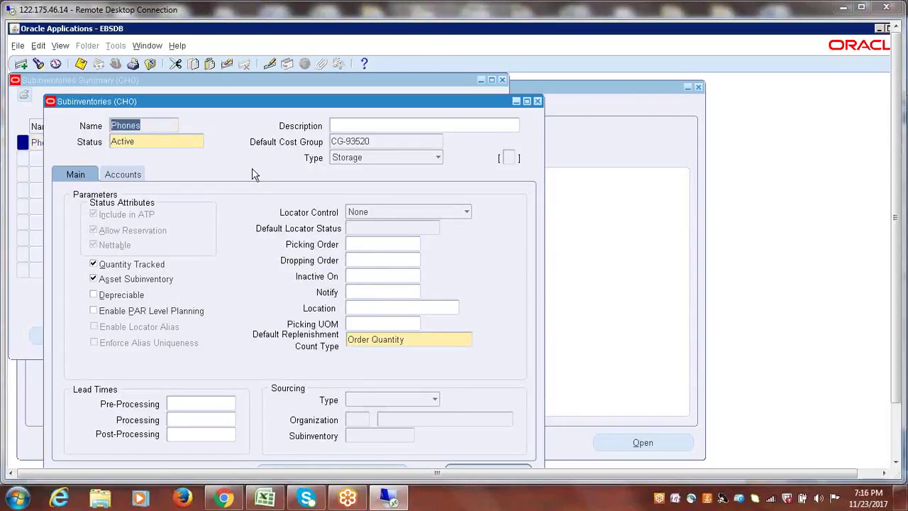
pyautogui.click(538, 101)
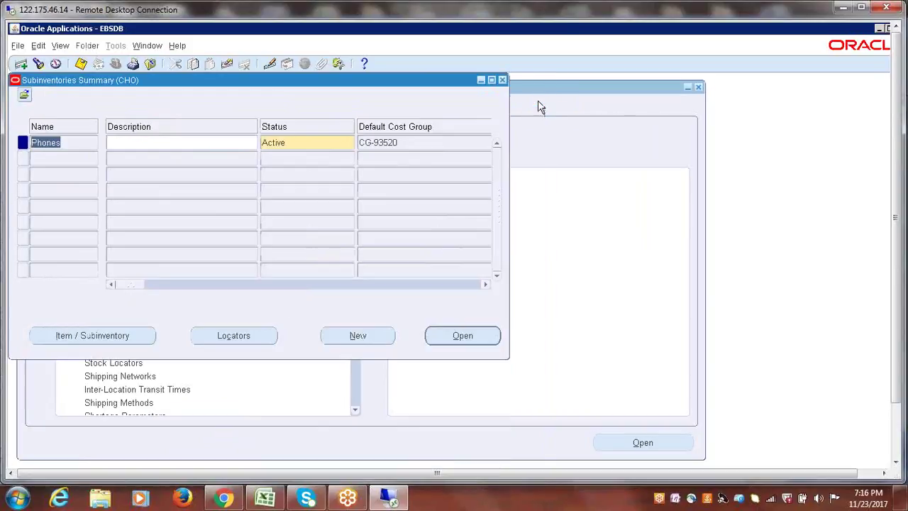
pyautogui.click(503, 79)
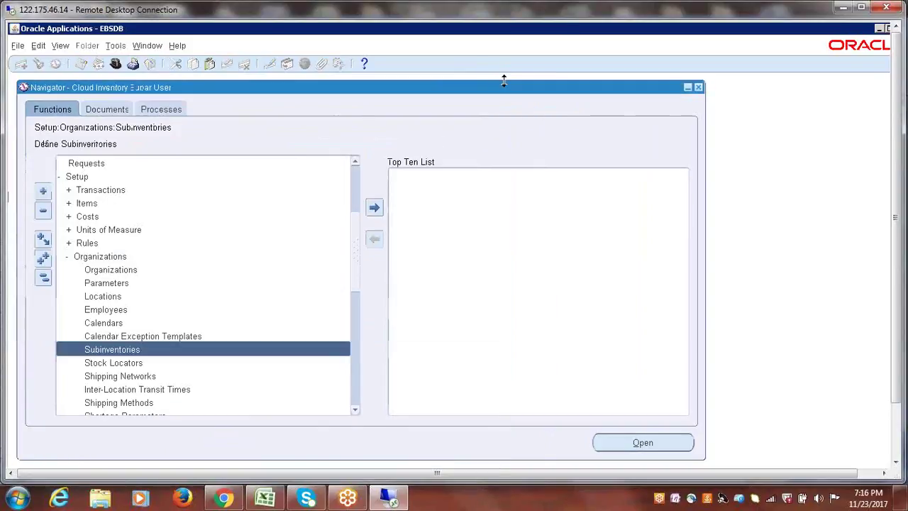
# Step: Mark Create SubInventory as Done in cell B9 of the Excel checklist
pyautogui.click(43, 278)
pyautogui.click(273, 502)
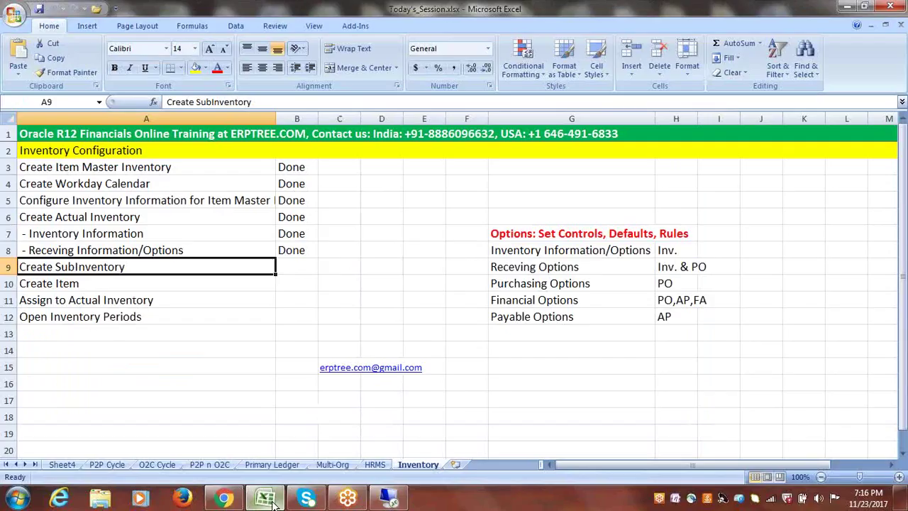
pyautogui.press('Tab')
pyautogui.write('done')
pyautogui.press('Tab')
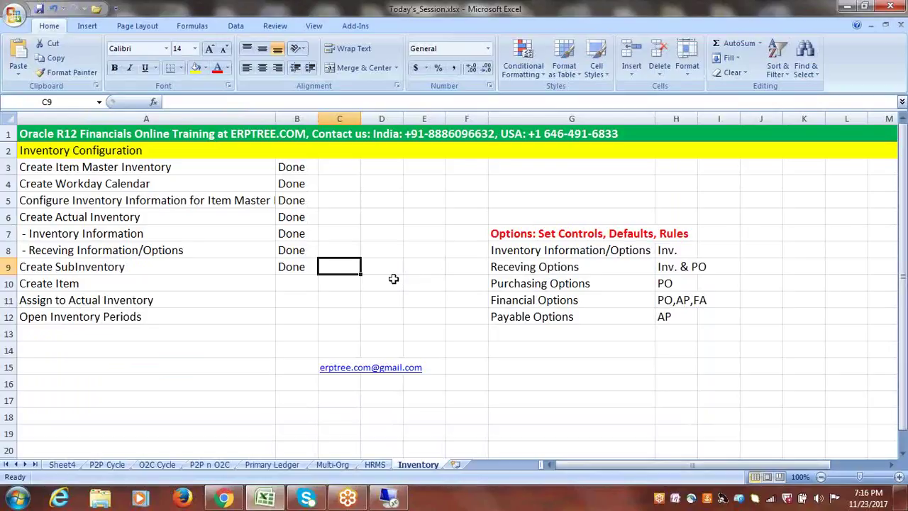
pyautogui.click(115, 286)
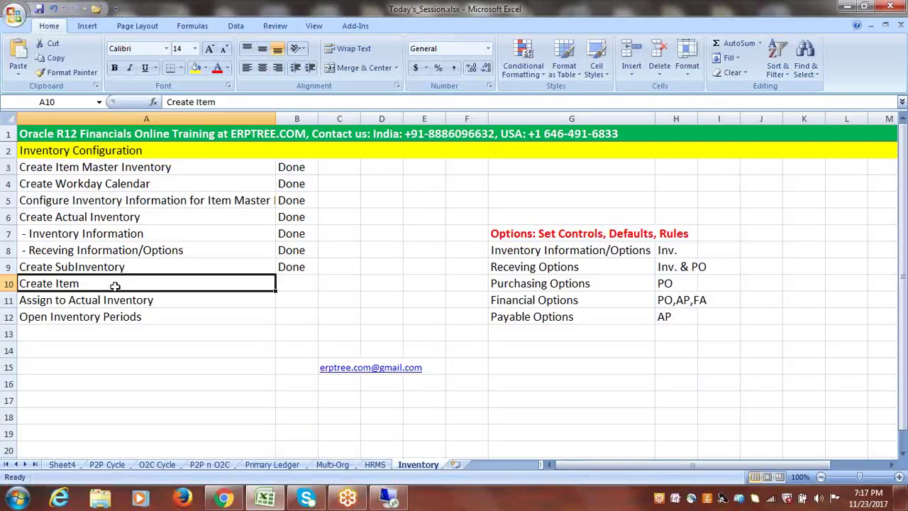
# Step: Enter the note iPhone in cell C12 beside Open Inventory Periods
pyautogui.click(331, 317)
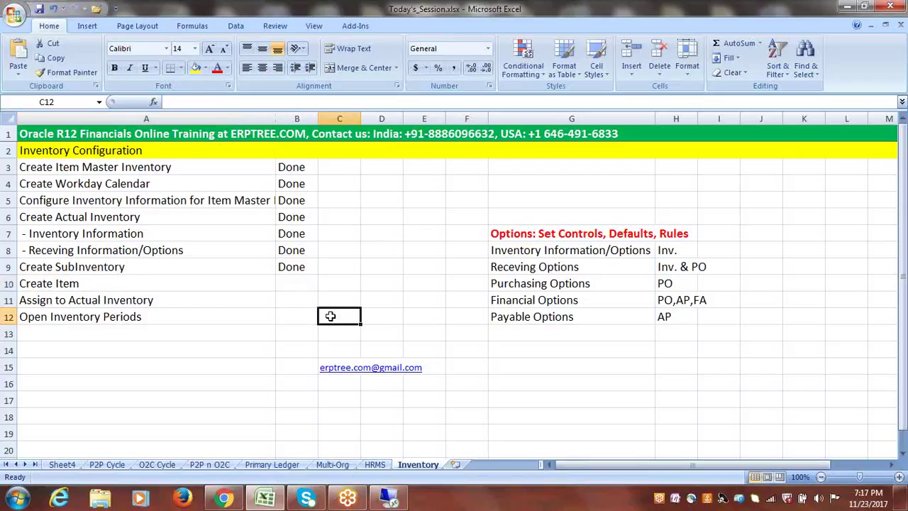
pyautogui.write('i')
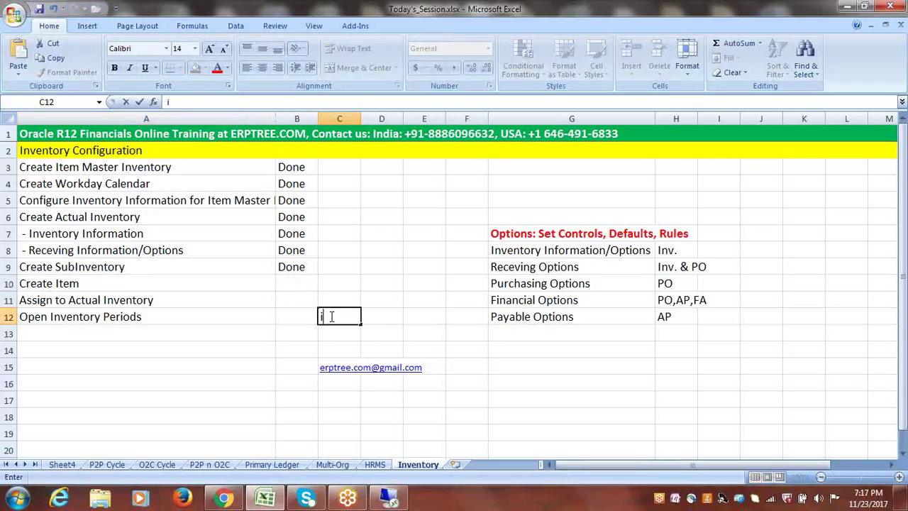
pyautogui.write('Phone')
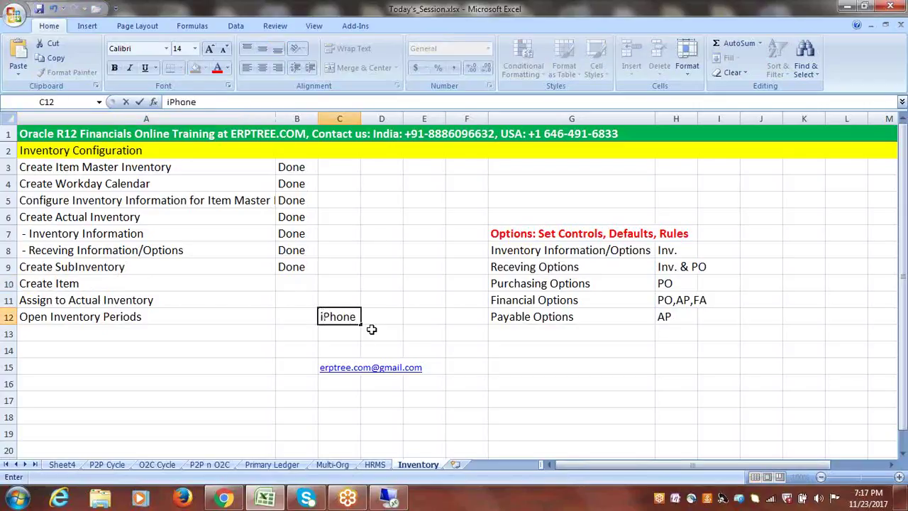
pyautogui.click(371, 330)
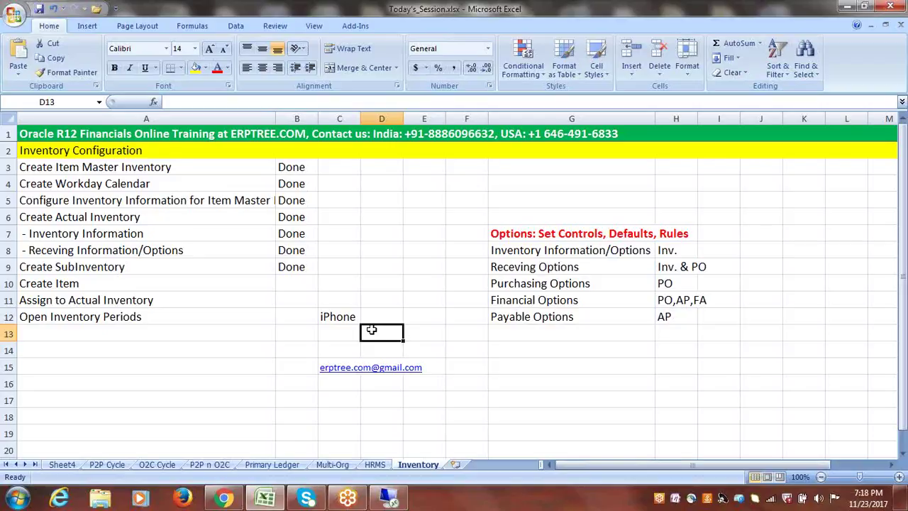
# Step: Clear the iPhone note from C12 and return to the Oracle remote session
pyautogui.click(337, 316)
pyautogui.press('Delete')
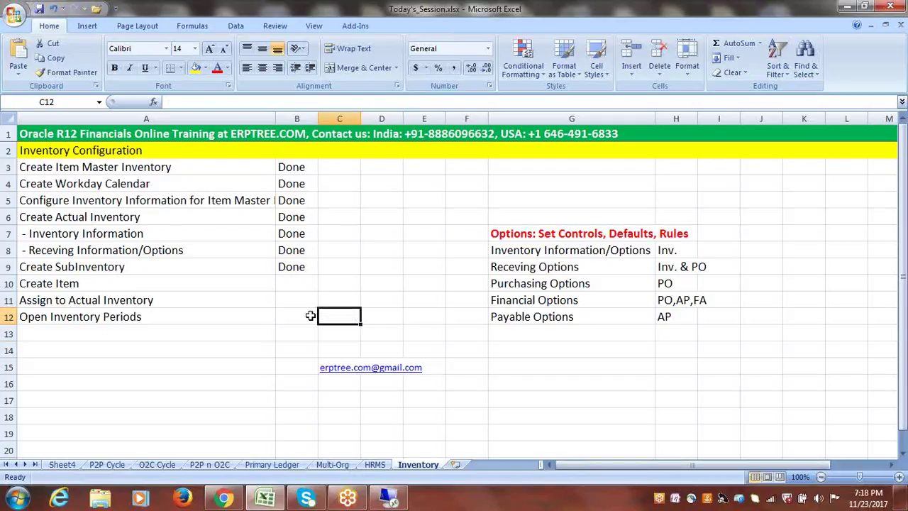
pyautogui.click(84, 284)
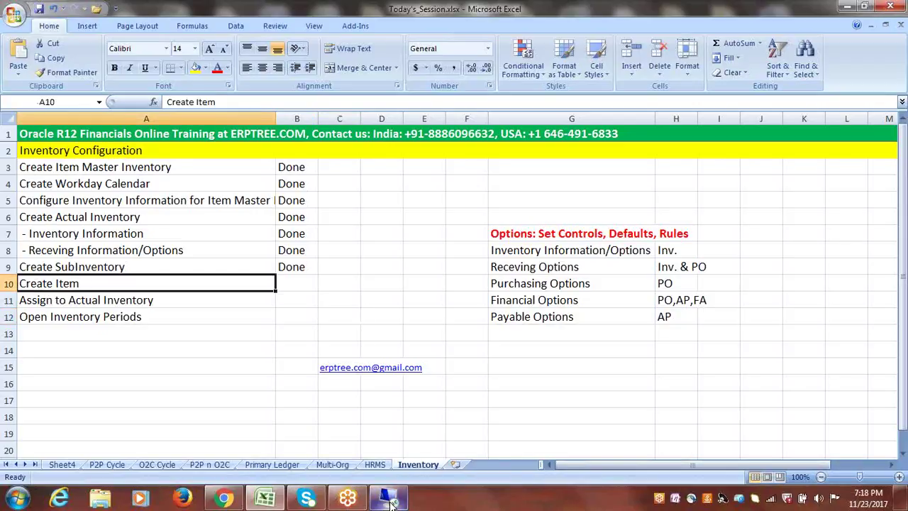
pyautogui.moveTo(389, 501)
pyautogui.click(388, 425)
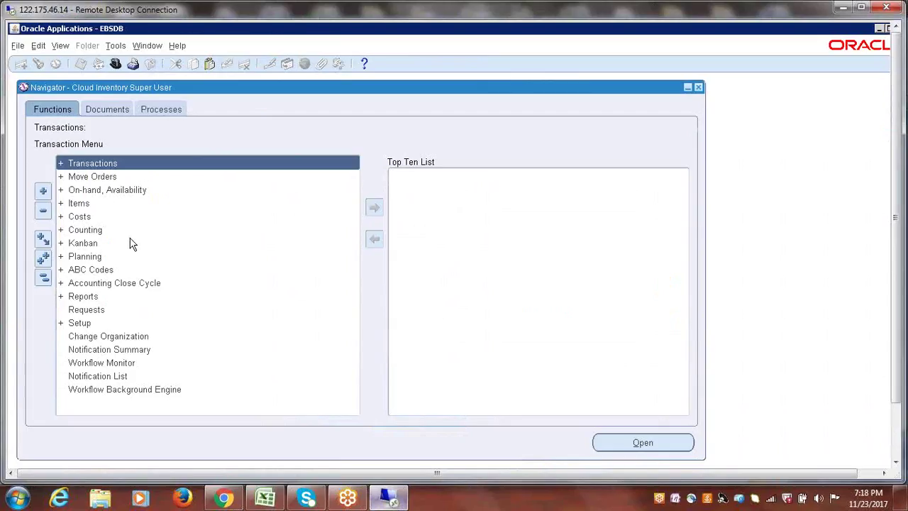